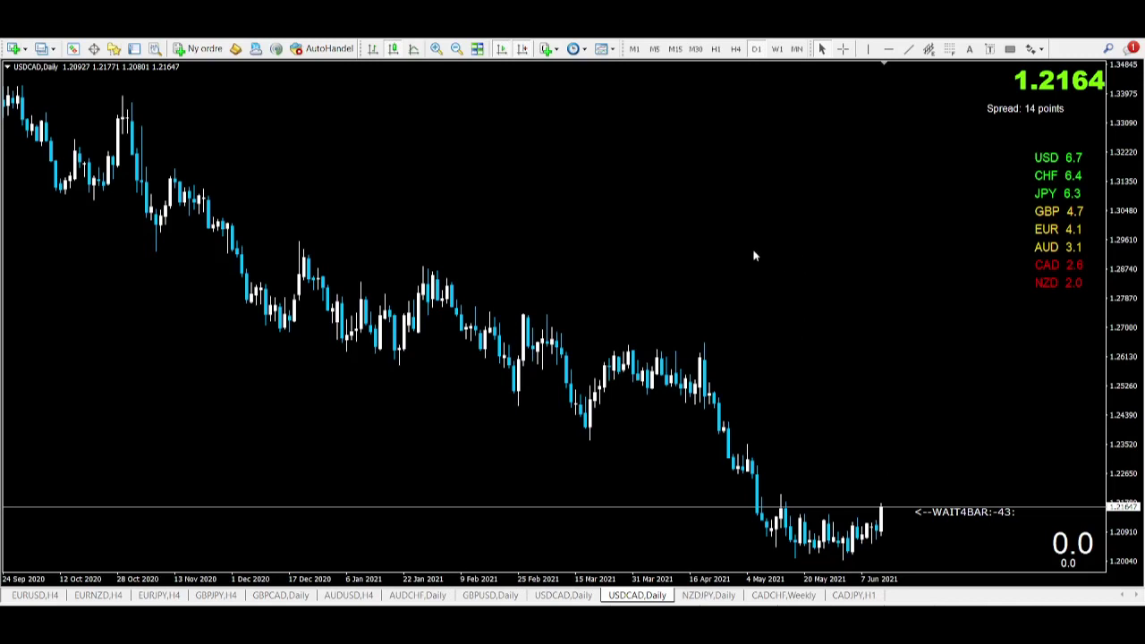
- Mark USDCAD daily support with a horizontal line near 1.20349 and a green rectangle along the lows
{"action": "left_click", "coordinate": [889, 48]}
{"action": "left_click", "coordinate": [817, 551]}
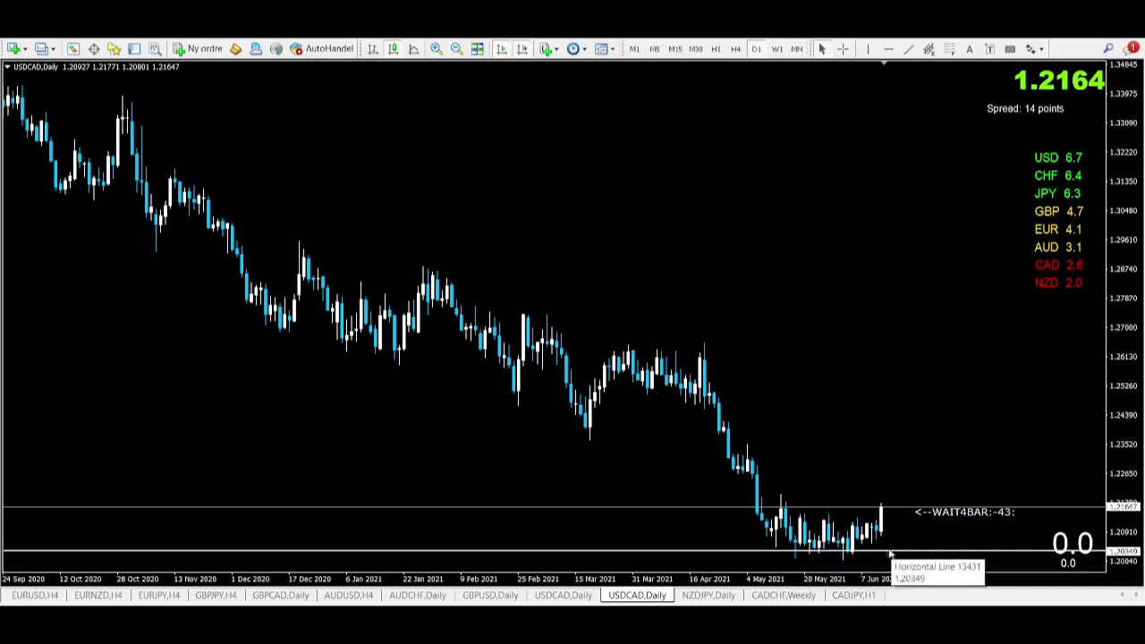
{"action": "left_click", "coordinate": [1011, 49]}
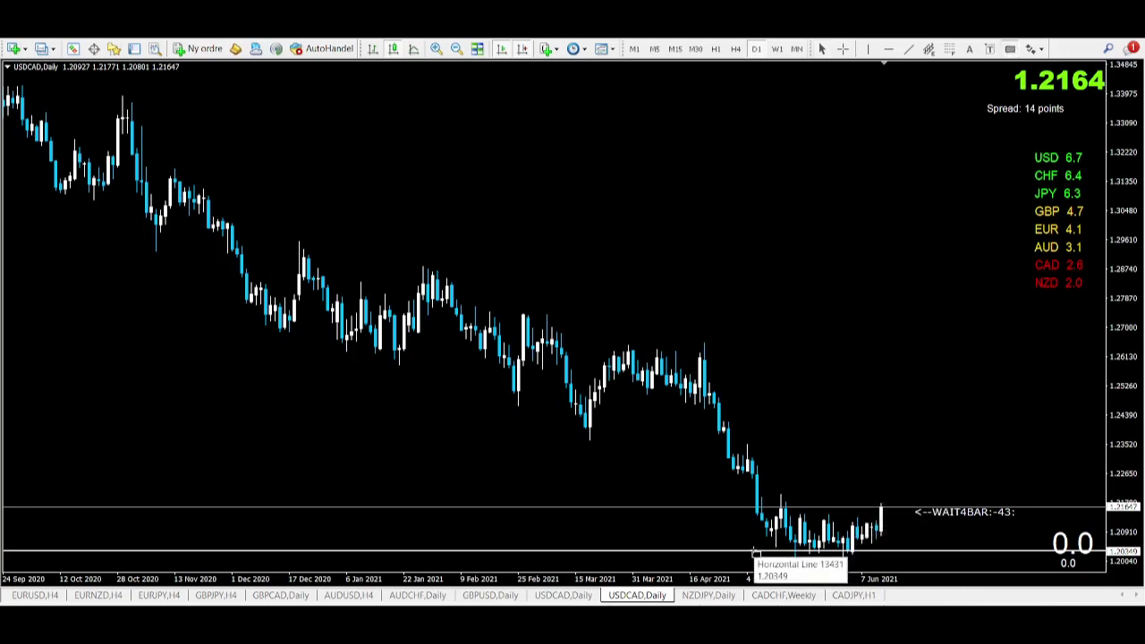
{"action": "left_click_drag", "start_coordinate": [754, 553], "coordinate": [988, 563]}
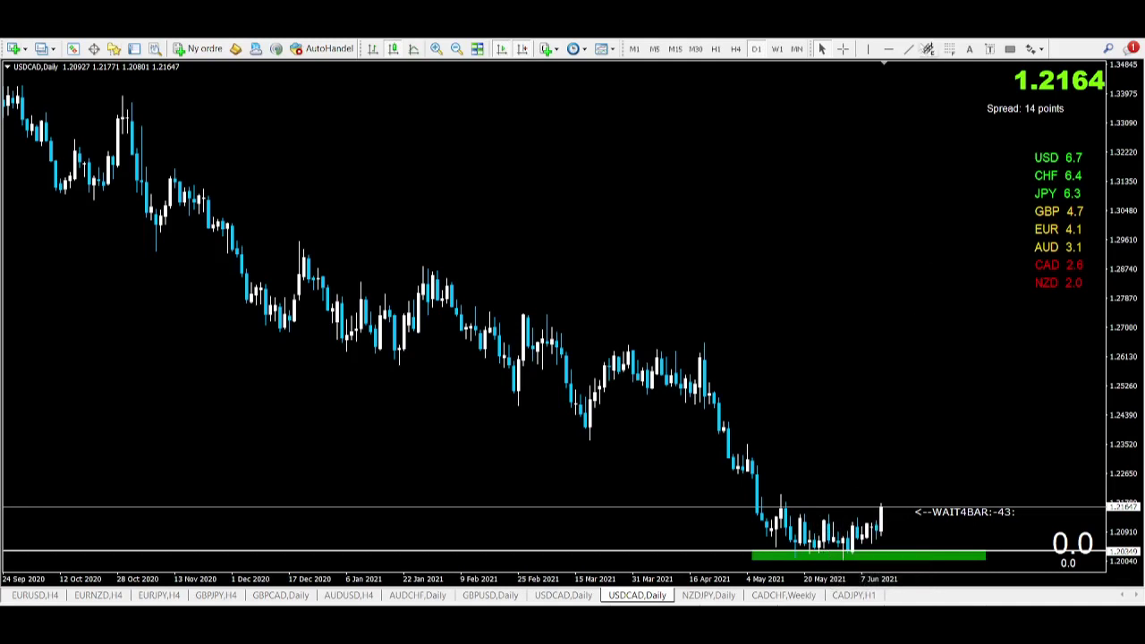
- Add two horizontal price lines on USDCAD daily, one near 1.24023 and one at 1.21716
{"action": "left_click", "coordinate": [888, 49]}
{"action": "left_click", "coordinate": [588, 429]}
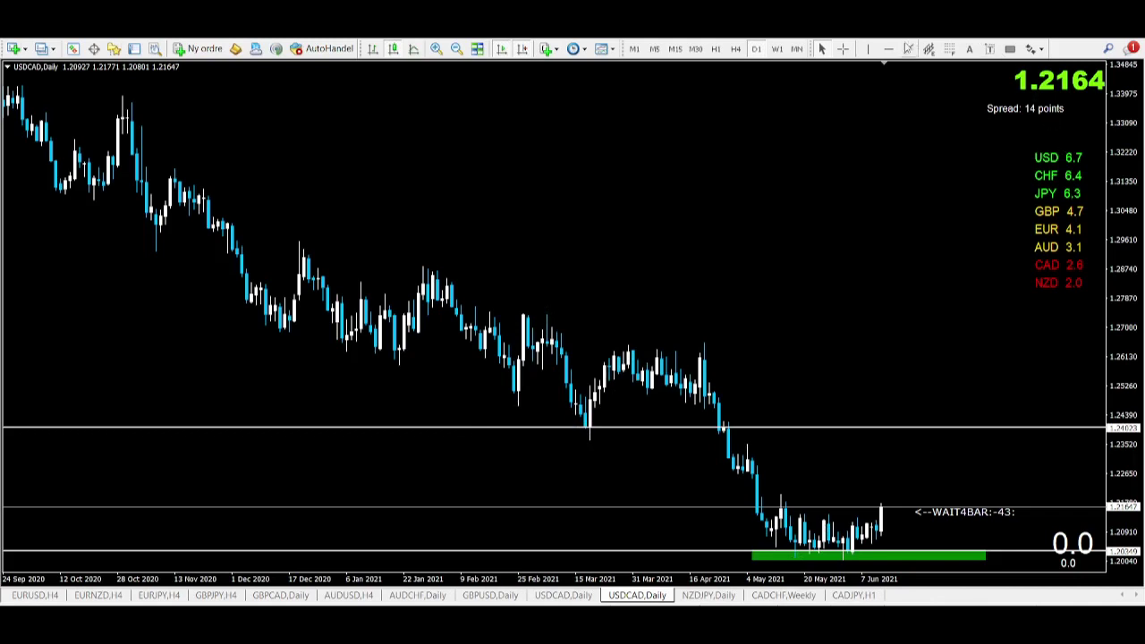
{"action": "left_click", "coordinate": [889, 48]}
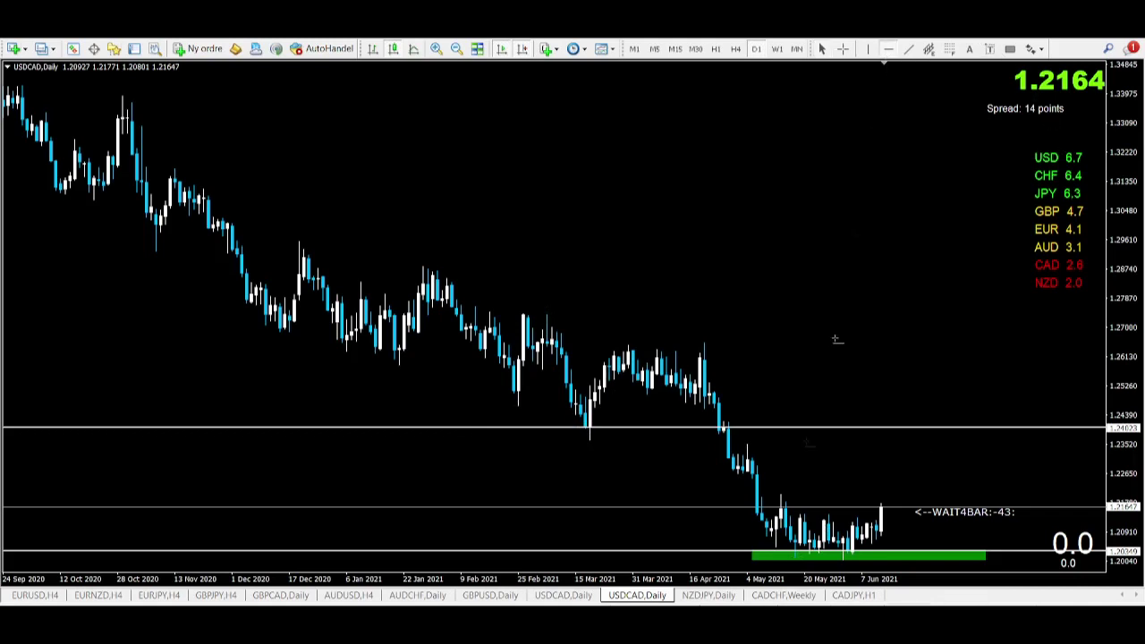
{"action": "left_click", "coordinate": [783, 506]}
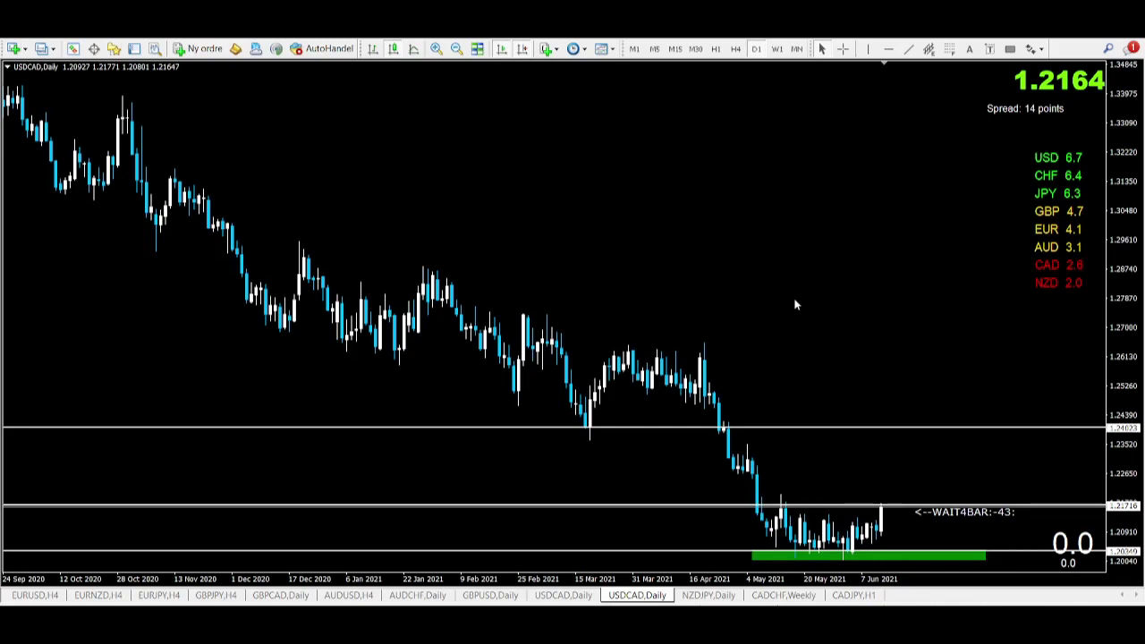
- Switch to the SR-zone USDCAD daily chart, compress the price scale, zoom in and show latest bars
{"action": "left_click", "coordinate": [563, 595]}
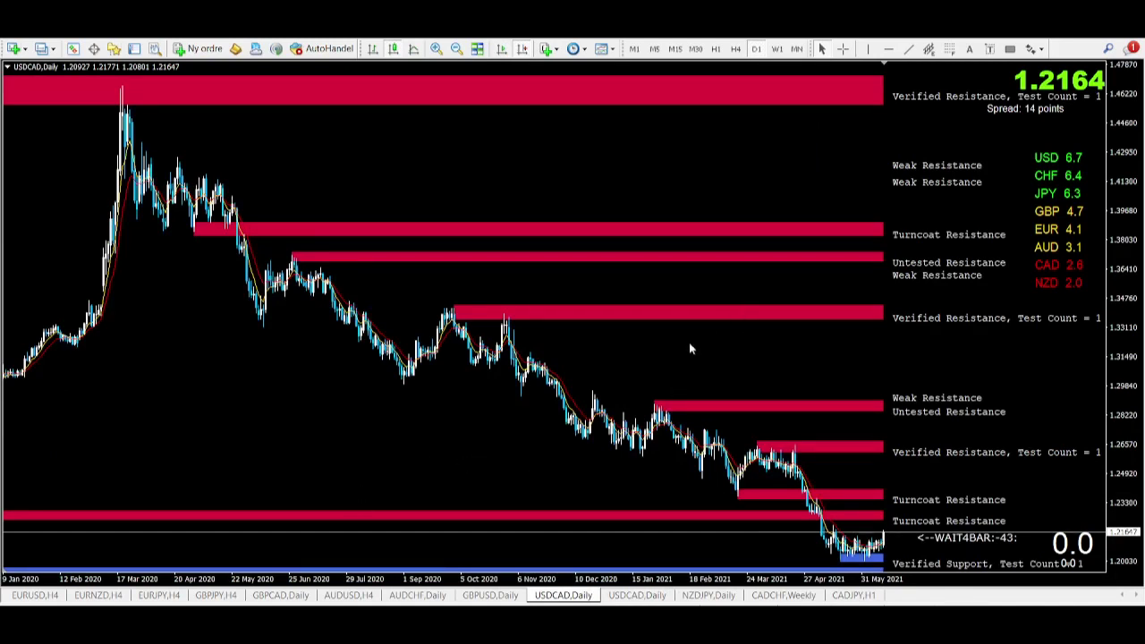
{"action": "mouse_move", "coordinate": [1109, 292]}
{"action": "left_mouse_down"}
{"action": "mouse_move", "coordinate": [1125, 354]}
{"action": "mouse_move", "coordinate": [1121, 295]}
{"action": "left_mouse_up"}
{"action": "left_click", "coordinate": [436, 48]}
{"action": "left_click", "coordinate": [436, 49]}
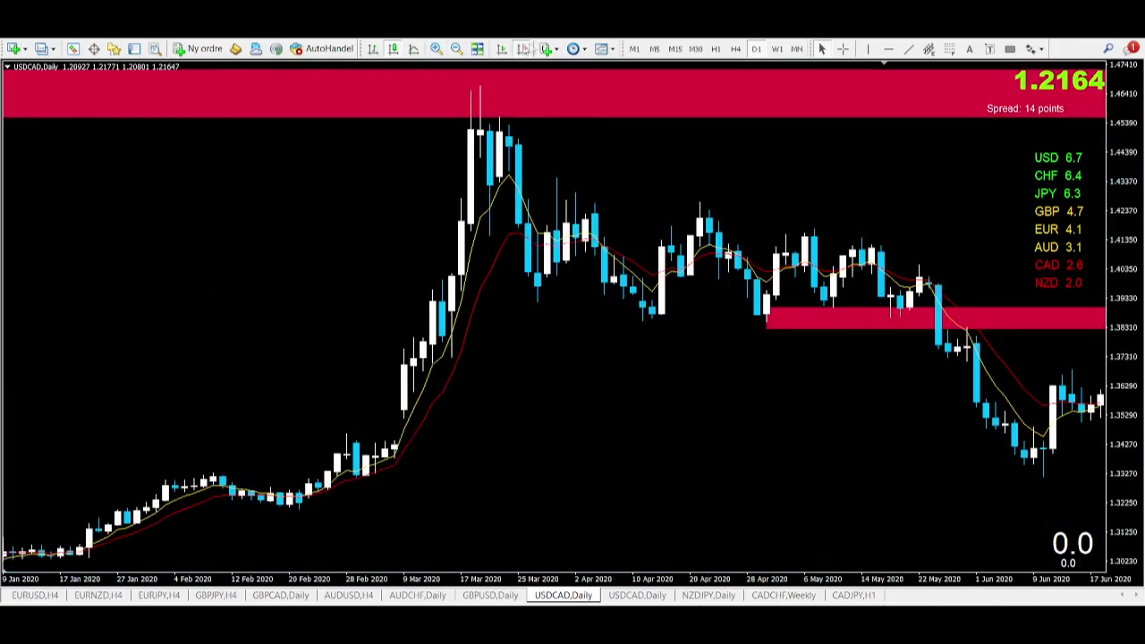
{"action": "left_click", "coordinate": [522, 48]}
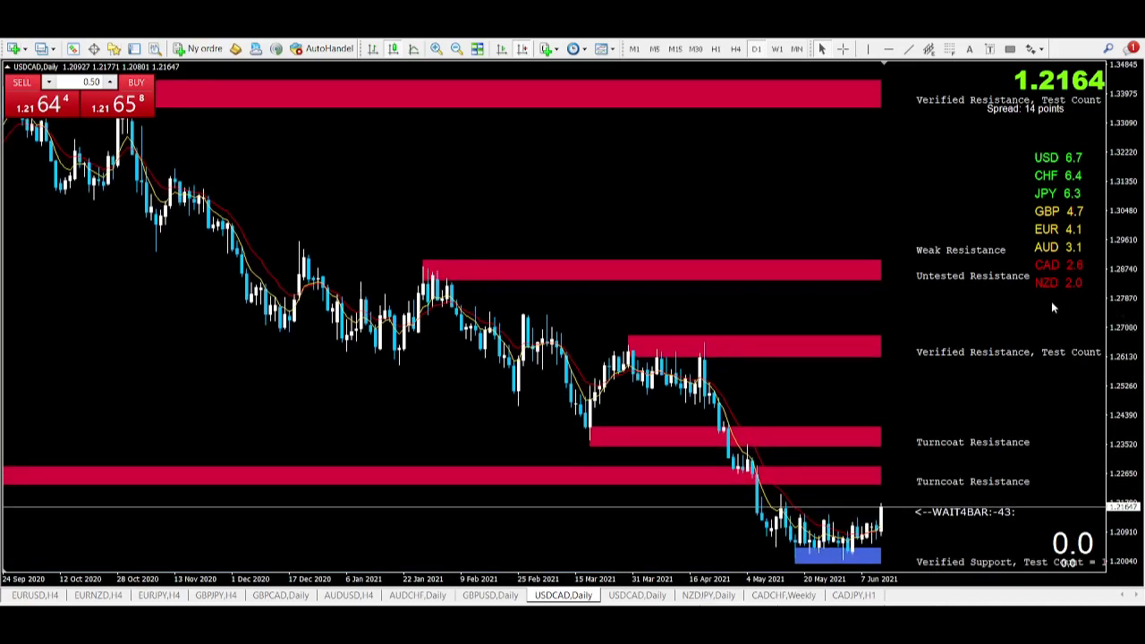
- Put USDCAD on H4 at the latest bars and draw a green rectangle over the verified support zone
{"action": "left_click", "coordinate": [737, 49]}
{"action": "left_click", "coordinate": [521, 49]}
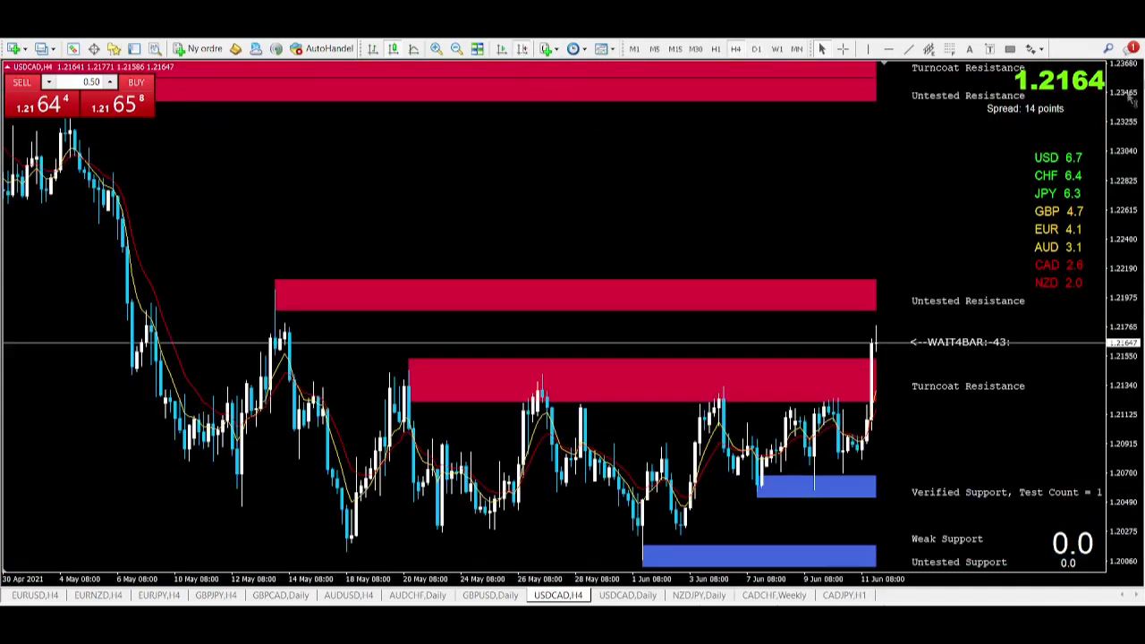
{"action": "left_click", "coordinate": [1010, 49]}
{"action": "mouse_move", "coordinate": [727, 476]}
{"action": "left_mouse_down"}
{"action": "mouse_move", "coordinate": [823, 499]}
{"action": "mouse_move", "coordinate": [931, 497]}
{"action": "mouse_move", "coordinate": [924, 487]}
{"action": "left_mouse_up"}
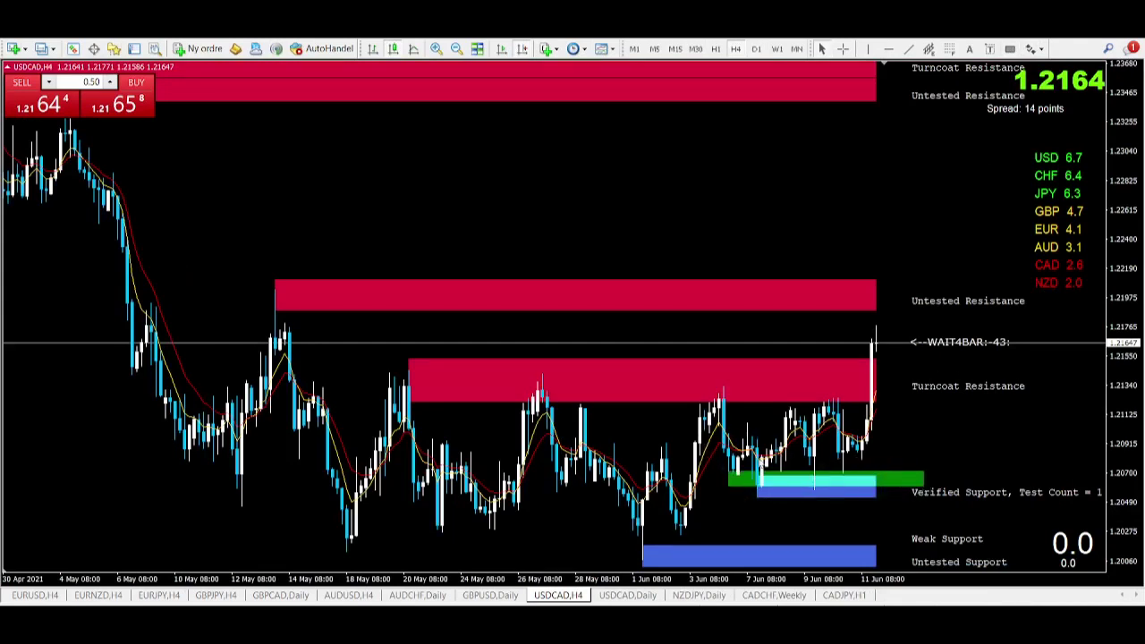
- Draw a thin green rectangle across the Turncoat Resistance zone, then switch USDCAD to H1
{"action": "left_click", "coordinate": [1011, 50]}
{"action": "left_click_drag", "start_coordinate": [374, 380], "coordinate": [1077, 394]}
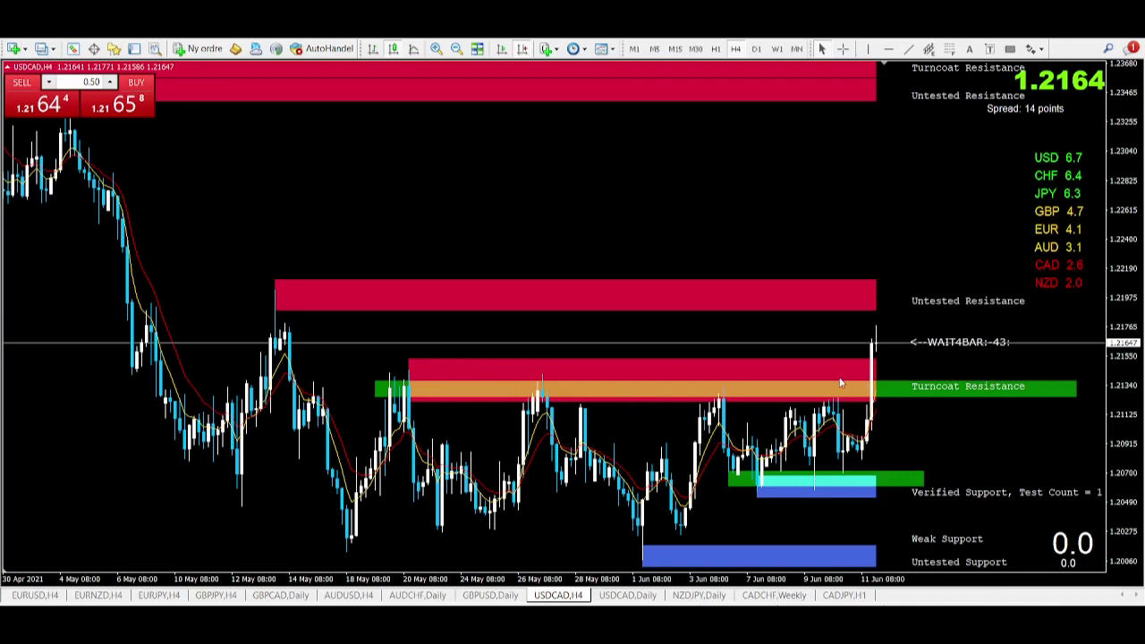
{"action": "left_click", "coordinate": [716, 49]}
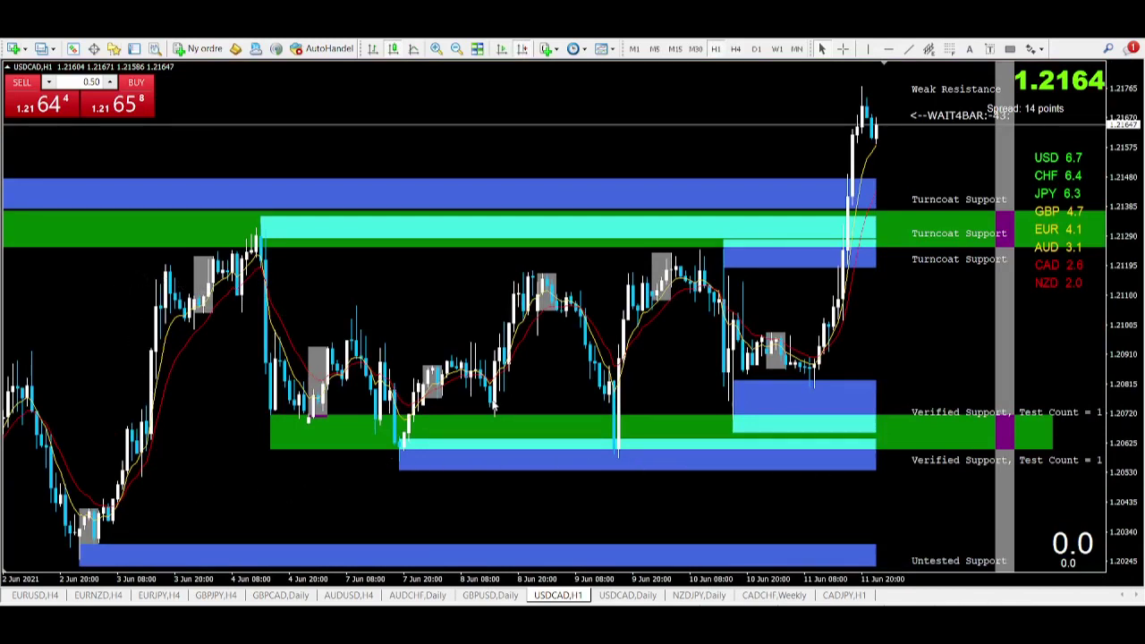
- Bring up the GBPUSD,Daily chart tab with its red resistance and blue untested support zones
{"action": "mouse_move", "coordinate": [492, 404]}
{"action": "left_click", "coordinate": [490, 595]}
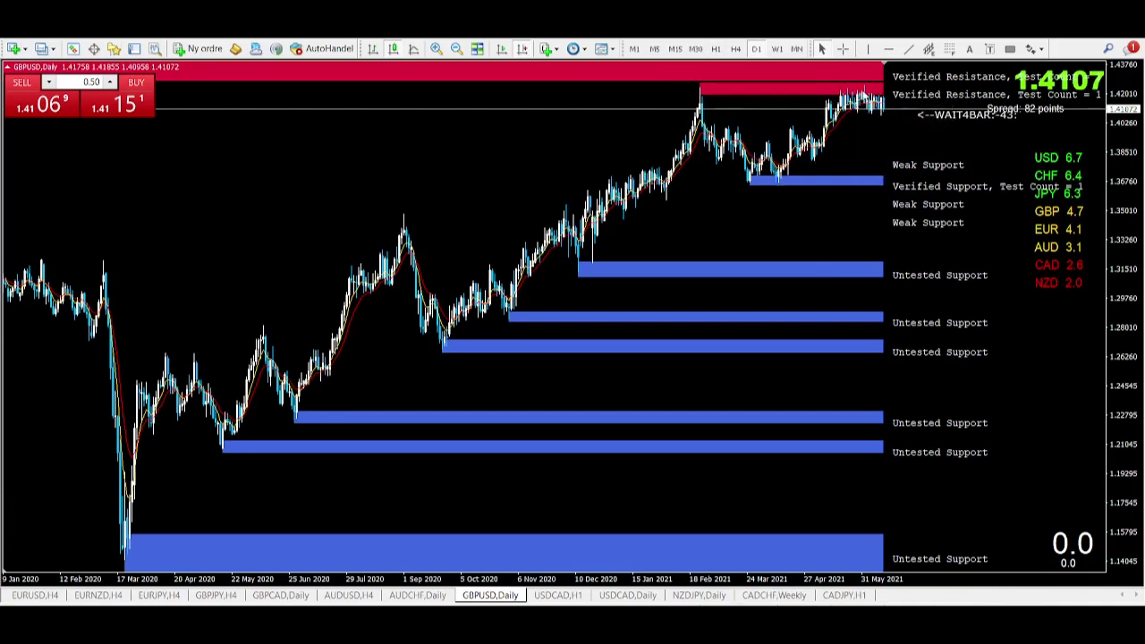
- Switch GBPUSD to H4 at the latest bars and draw a green rectangle just below current price
{"action": "left_click", "coordinate": [735, 49]}
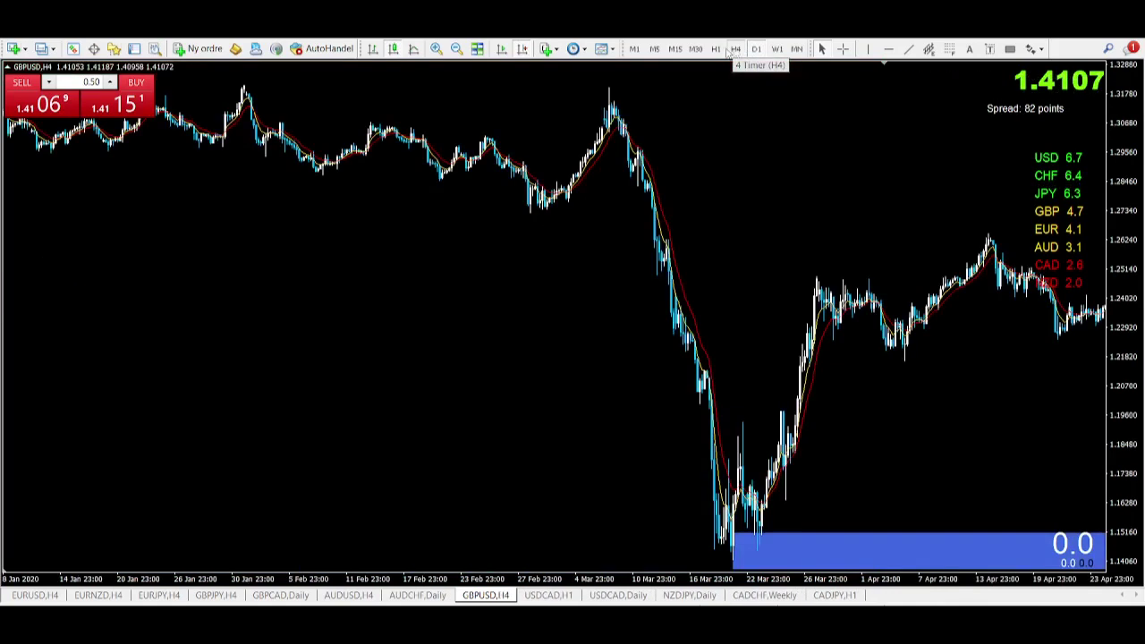
{"action": "left_click", "coordinate": [524, 49]}
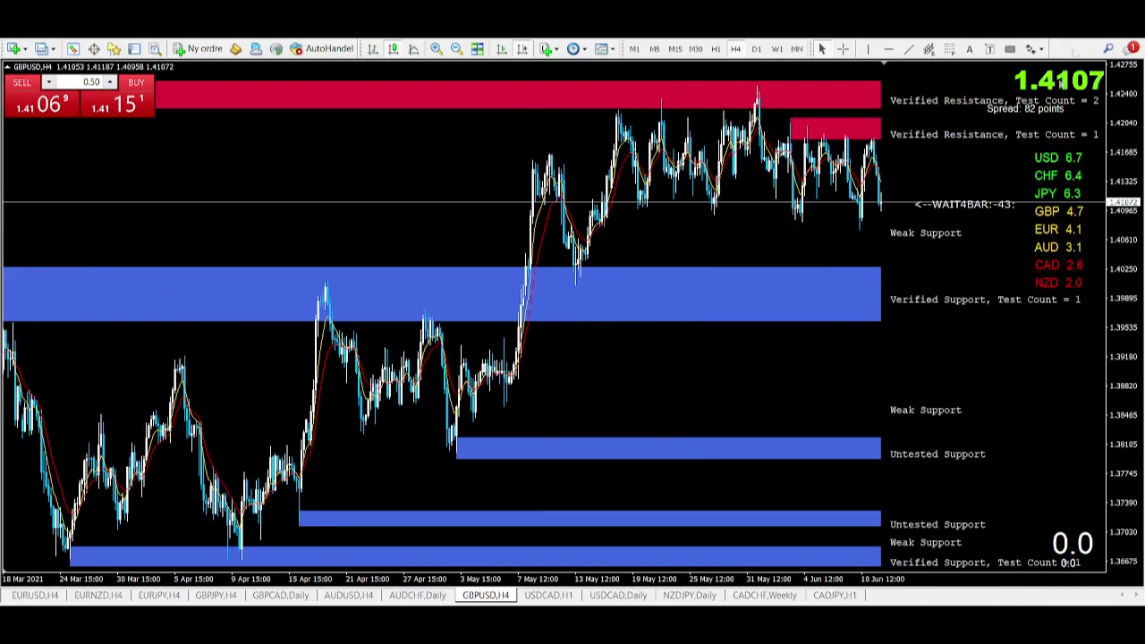
{"action": "left_click", "coordinate": [1010, 49]}
{"action": "mouse_move", "coordinate": [623, 205]}
{"action": "left_mouse_down"}
{"action": "mouse_move", "coordinate": [875, 240]}
{"action": "mouse_move", "coordinate": [914, 217]}
{"action": "left_mouse_up"}
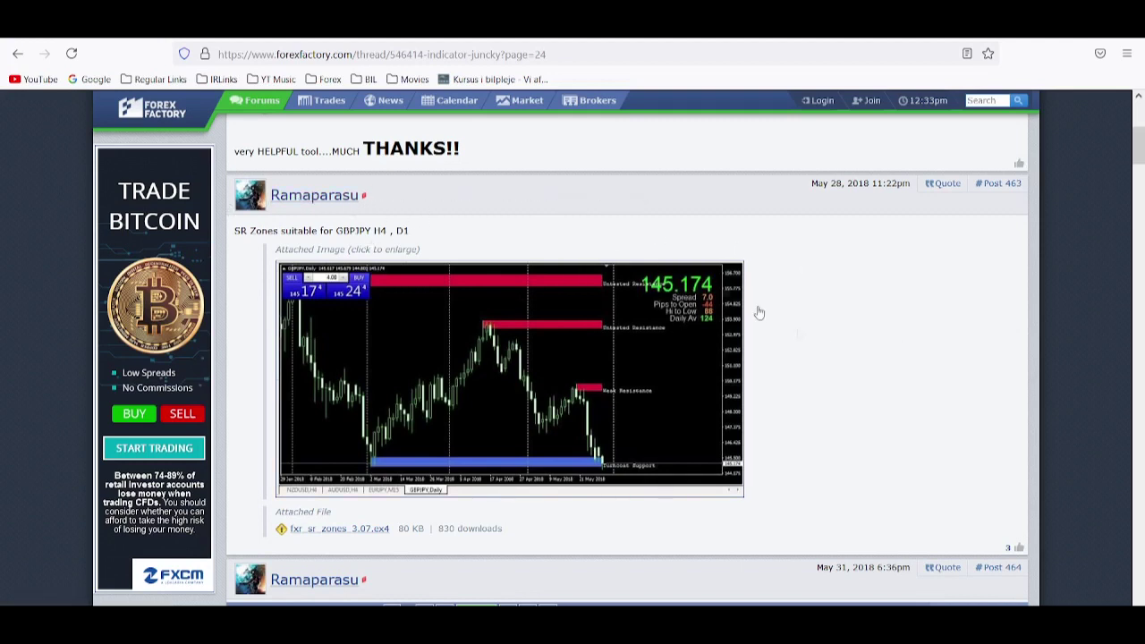
- Save the fxr_sr_zones_3.07.ex4 attachment from the Forex Factory thread to disk
{"action": "scroll", "coordinate": [843, 377], "scroll_direction": "down", "scroll_amount": 1}
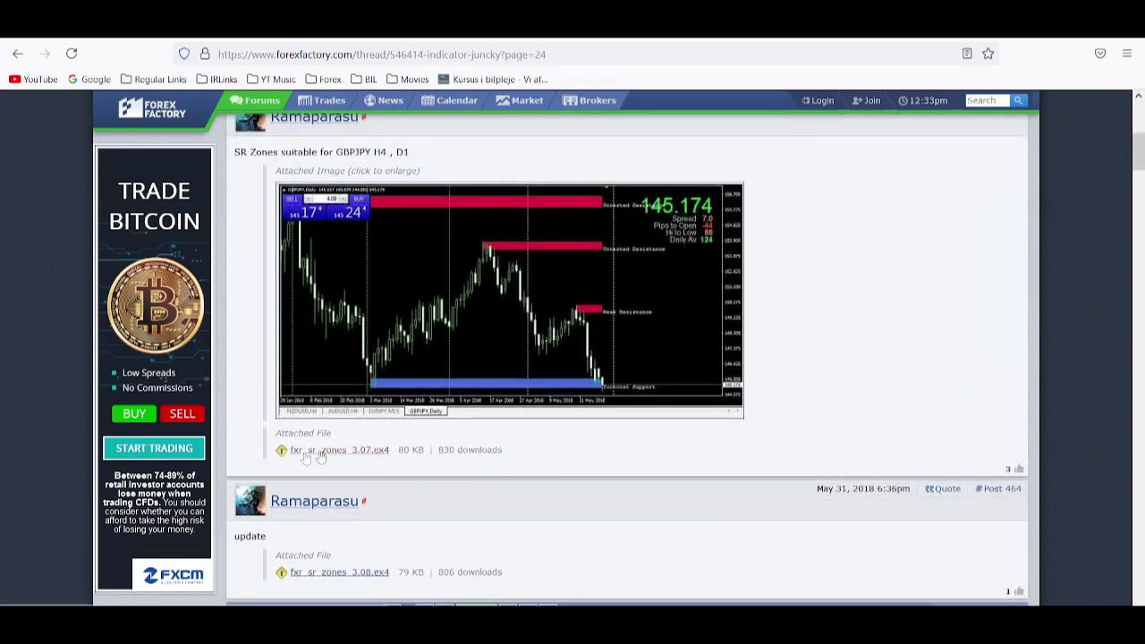
{"action": "left_click", "coordinate": [328, 452]}
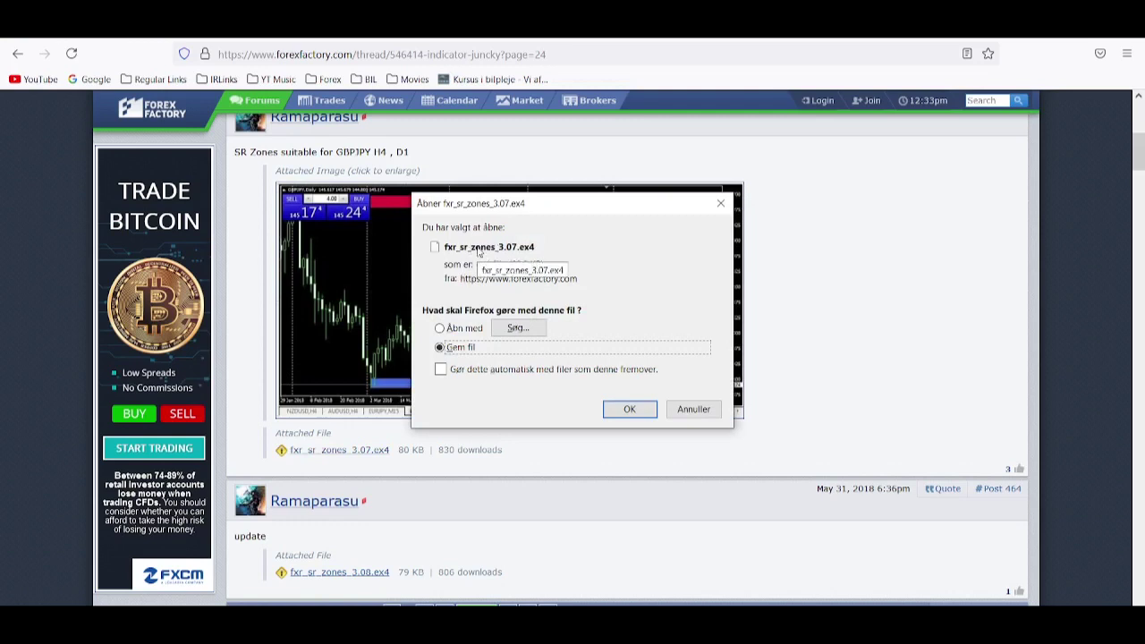
{"action": "left_click", "coordinate": [630, 416]}
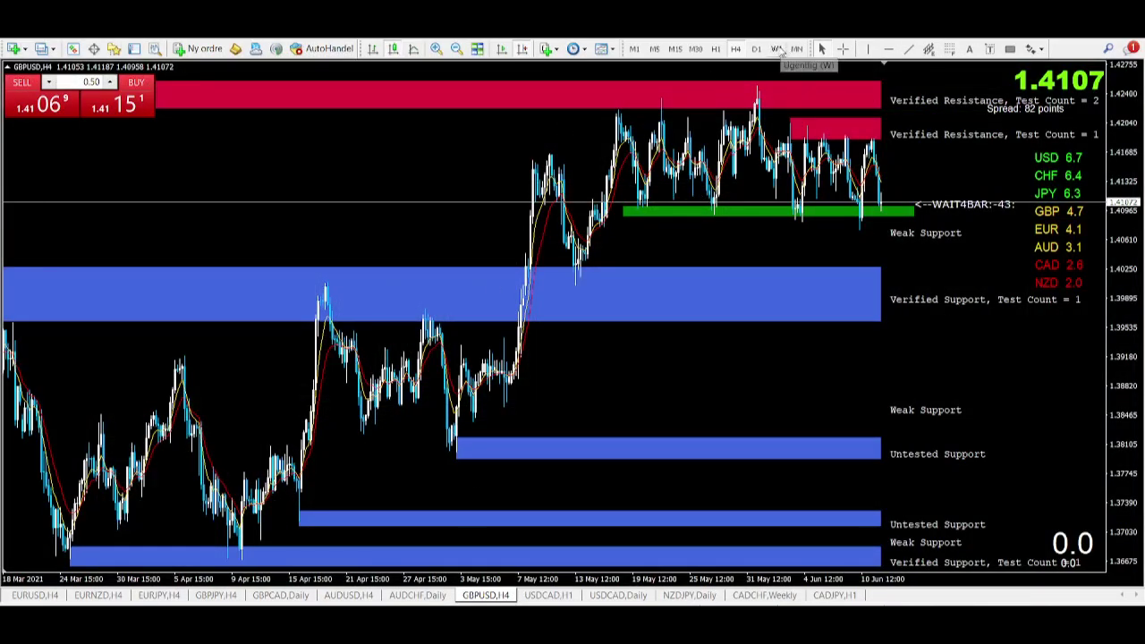
- Show GBPUSD on W1, zoomed in at the latest bars, with the one-click trading panel hidden
{"action": "left_click", "coordinate": [778, 49]}
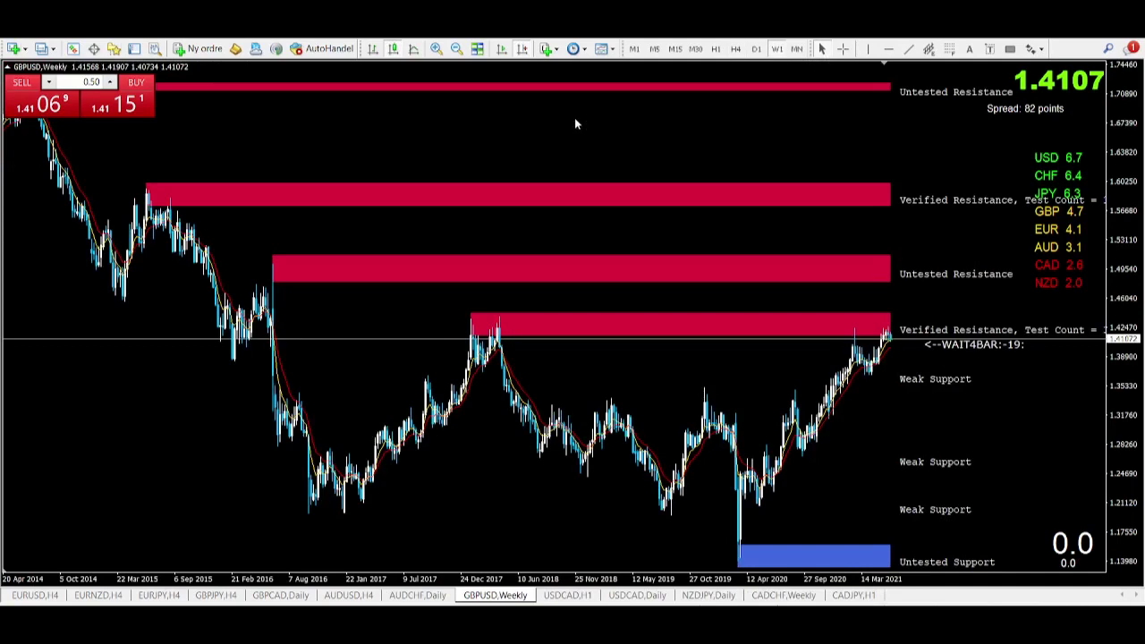
{"action": "left_click", "coordinate": [437, 48]}
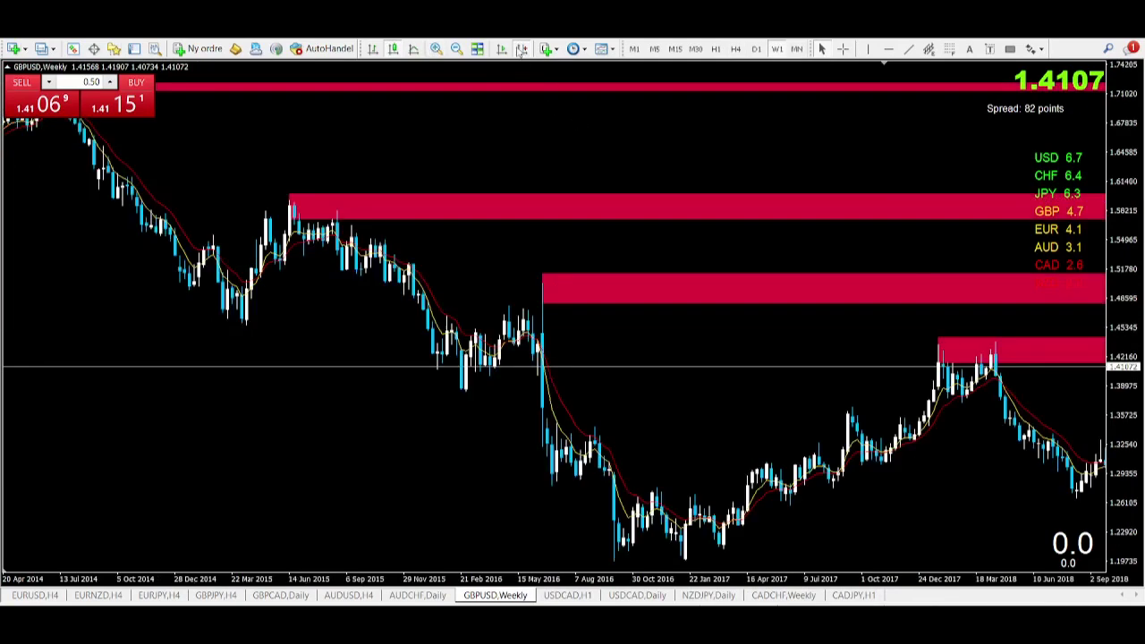
{"action": "left_click", "coordinate": [521, 49]}
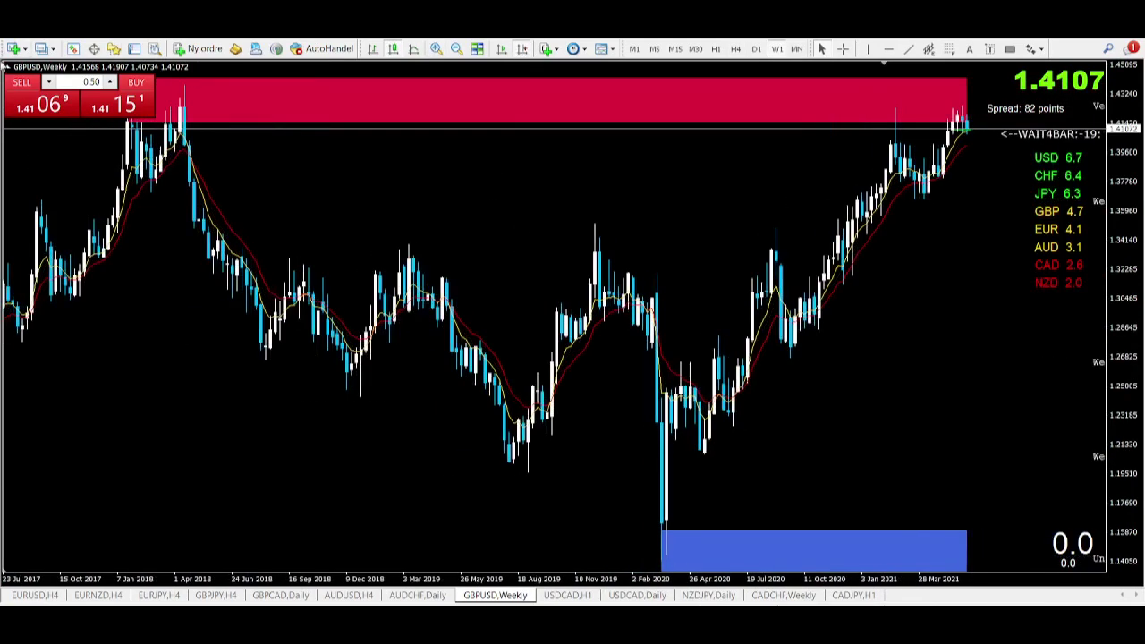
{"action": "left_click", "coordinate": [6, 67]}
{"action": "left_click", "coordinate": [1011, 51]}
- Draw an orange rectangle over the weekly resistance near 1.42, then return GBPUSD to D1
{"action": "left_click_drag", "start_coordinate": [104, 91], "coordinate": [1009, 117]}
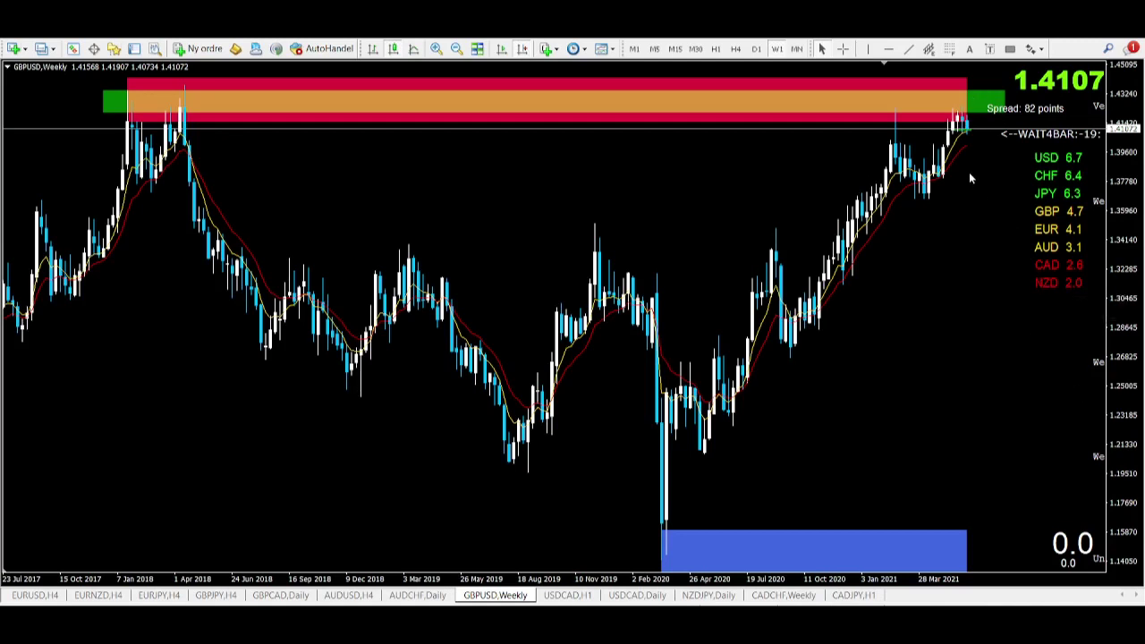
{"action": "left_click", "coordinate": [756, 48]}
- Draw a white trend line sloping down from the latest GBPUSD daily candle
{"action": "left_click", "coordinate": [503, 49]}
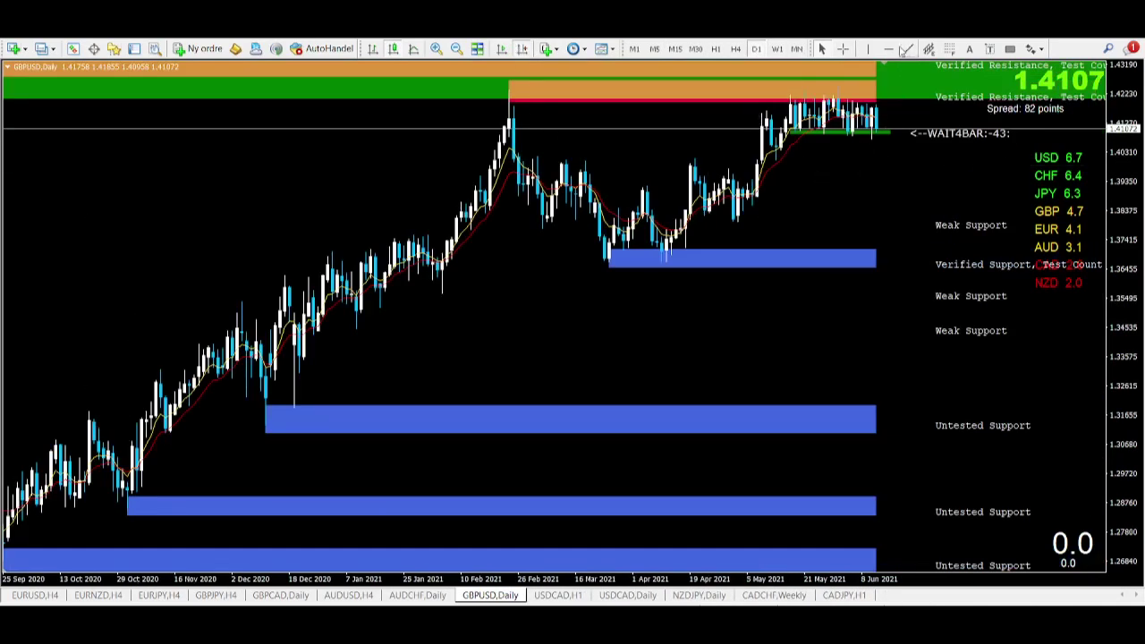
{"action": "left_click", "coordinate": [908, 48]}
{"action": "mouse_move", "coordinate": [884, 126]}
{"action": "left_mouse_down"}
{"action": "mouse_move", "coordinate": [893, 179]}
{"action": "mouse_move", "coordinate": [892, 161]}
{"action": "mouse_move", "coordinate": [876, 254]}
{"action": "mouse_move", "coordinate": [907, 266]}
{"action": "mouse_move", "coordinate": [876, 259]}
{"action": "mouse_move", "coordinate": [910, 250]}
{"action": "left_mouse_up"}
- Put USDCAD on the W1 timeframe and draw a rectangle over the turncoat resistance zone near 1.23
{"action": "left_click", "coordinate": [551, 596]}
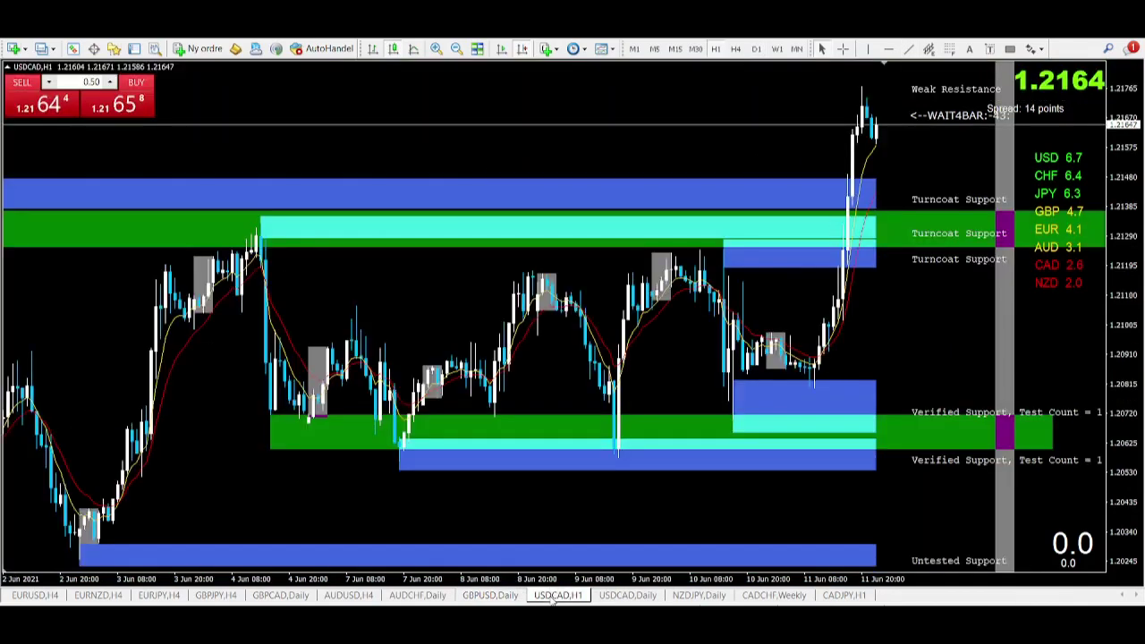
{"action": "left_click", "coordinate": [776, 48]}
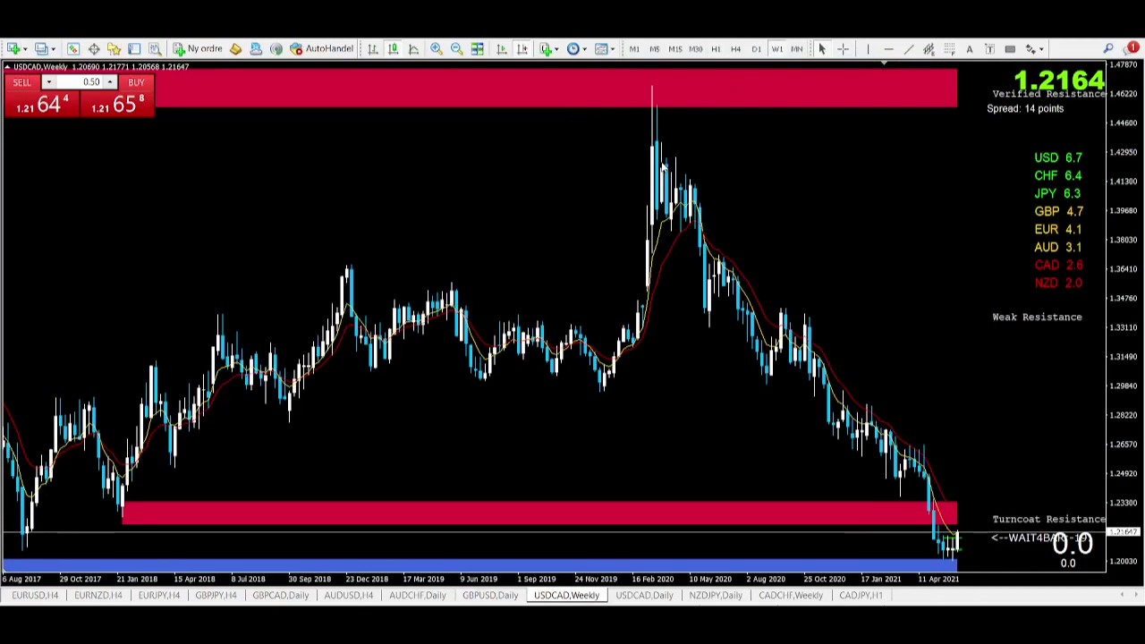
{"action": "left_click", "coordinate": [1011, 50]}
{"action": "mouse_move", "coordinate": [99, 506]}
{"action": "left_mouse_down"}
{"action": "mouse_move", "coordinate": [984, 547]}
{"action": "mouse_move", "coordinate": [999, 530]}
{"action": "left_mouse_up"}
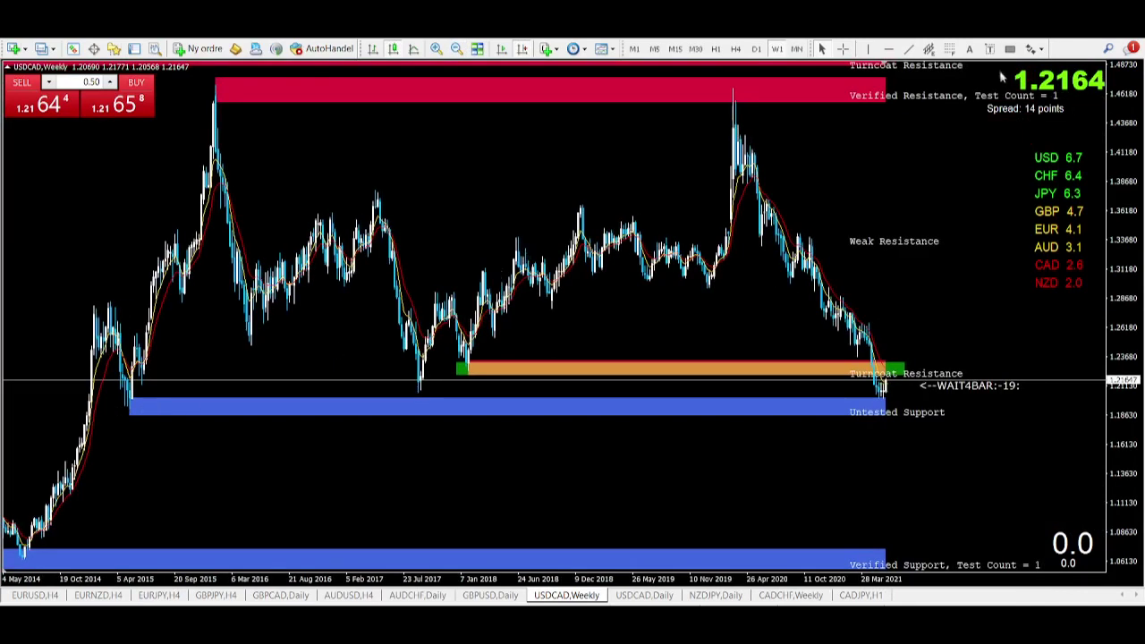
- Draw a rectangle over USDCAD's weekly support zone near 1.20, then bring up the NZDJPY daily chart
{"action": "left_click", "coordinate": [1010, 49]}
{"action": "left_click_drag", "start_coordinate": [116, 401], "coordinate": [1058, 409]}
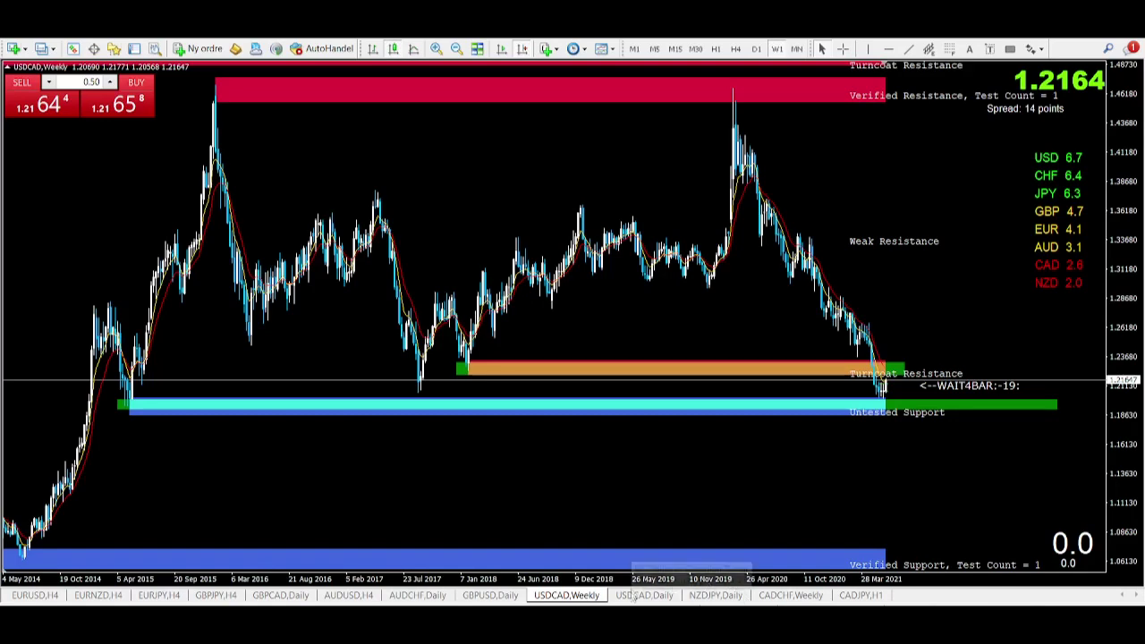
{"action": "left_click", "coordinate": [717, 595]}
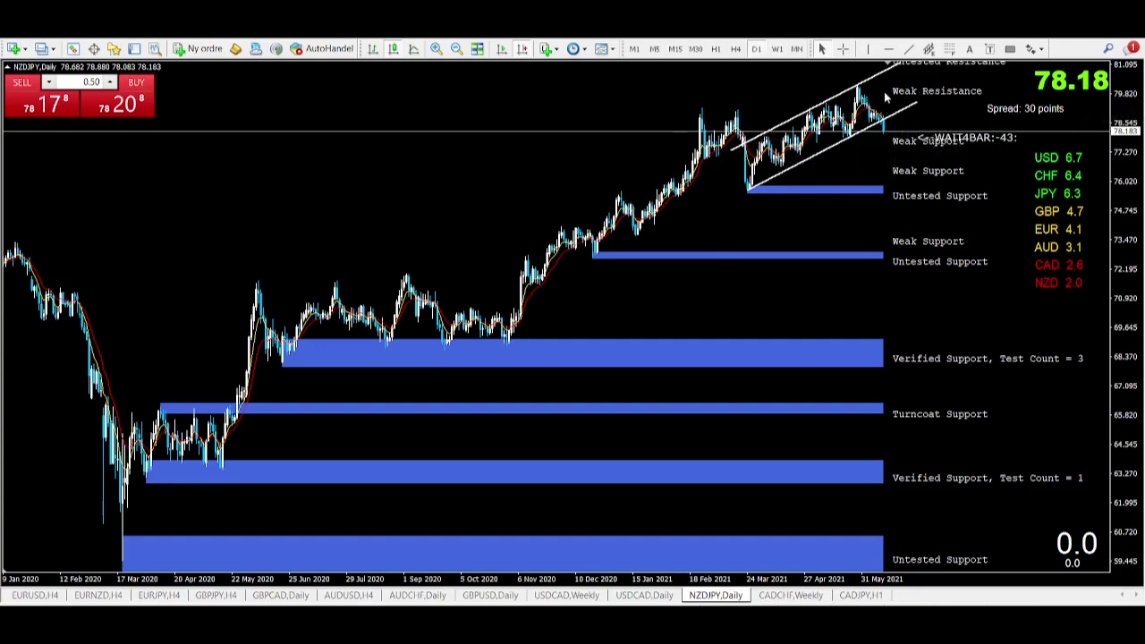
- Switch the NZDJPY chart to the W1 timeframe
{"action": "left_click", "coordinate": [778, 49]}
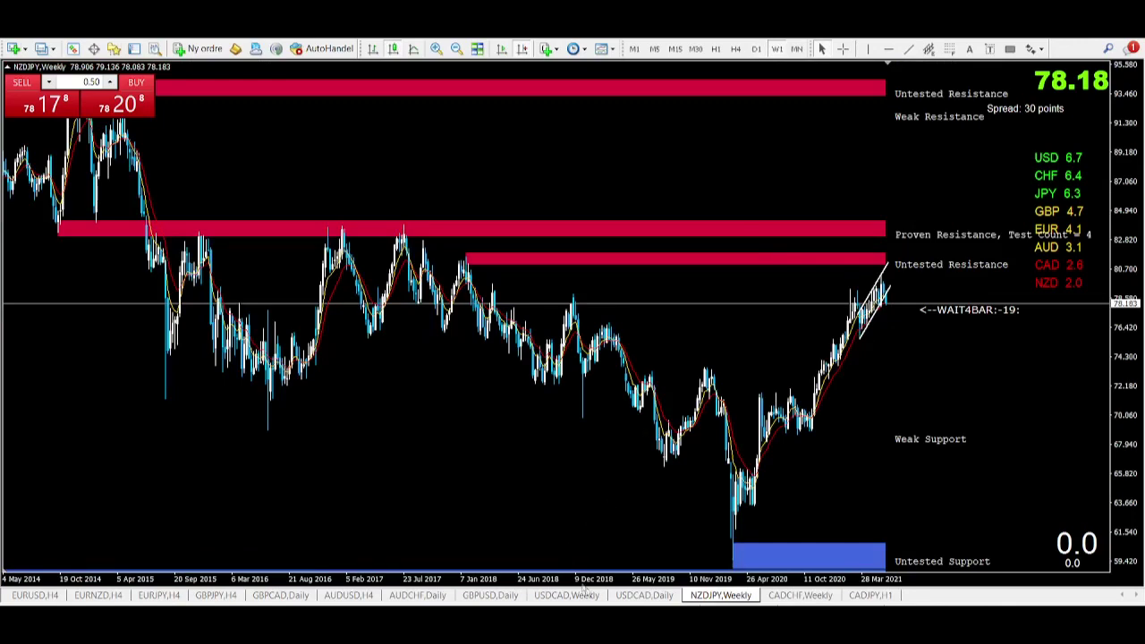
- Flip through GBPUSD daily and USDCAD weekly and daily charts, ending back on GBPUSD daily
{"action": "left_click", "coordinate": [480, 597]}
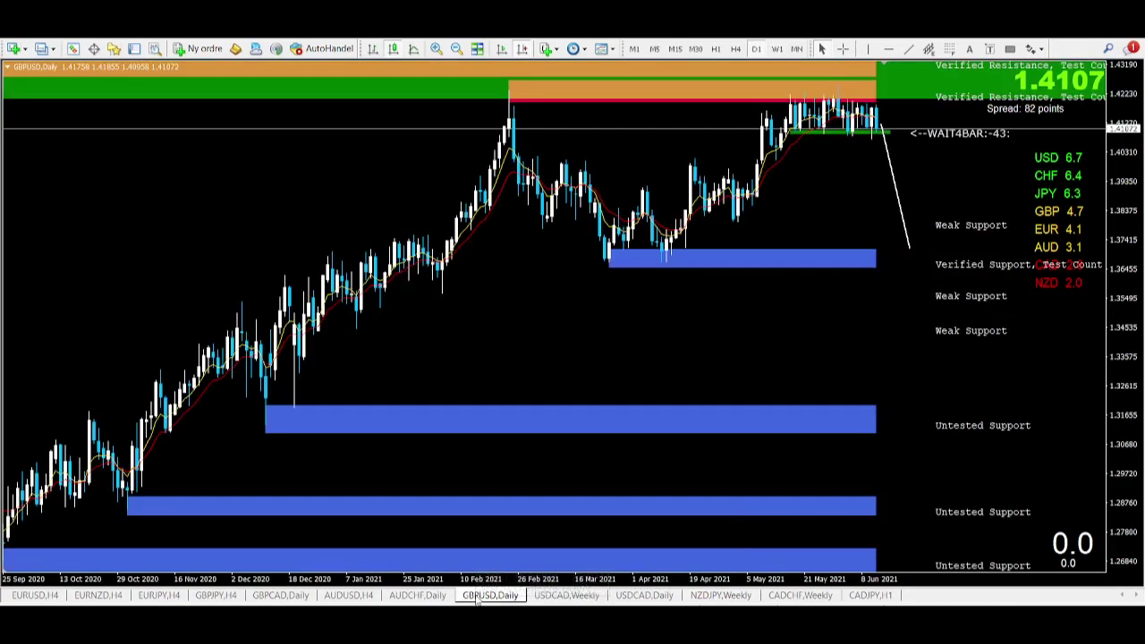
{"action": "left_click", "coordinate": [580, 596]}
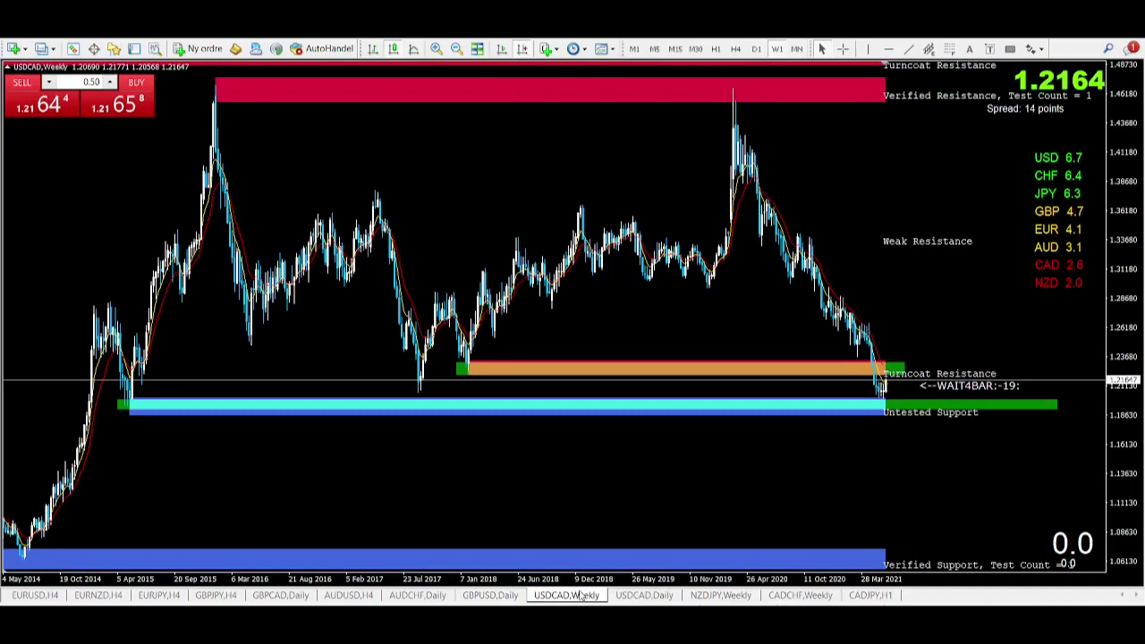
{"action": "left_click", "coordinate": [644, 597]}
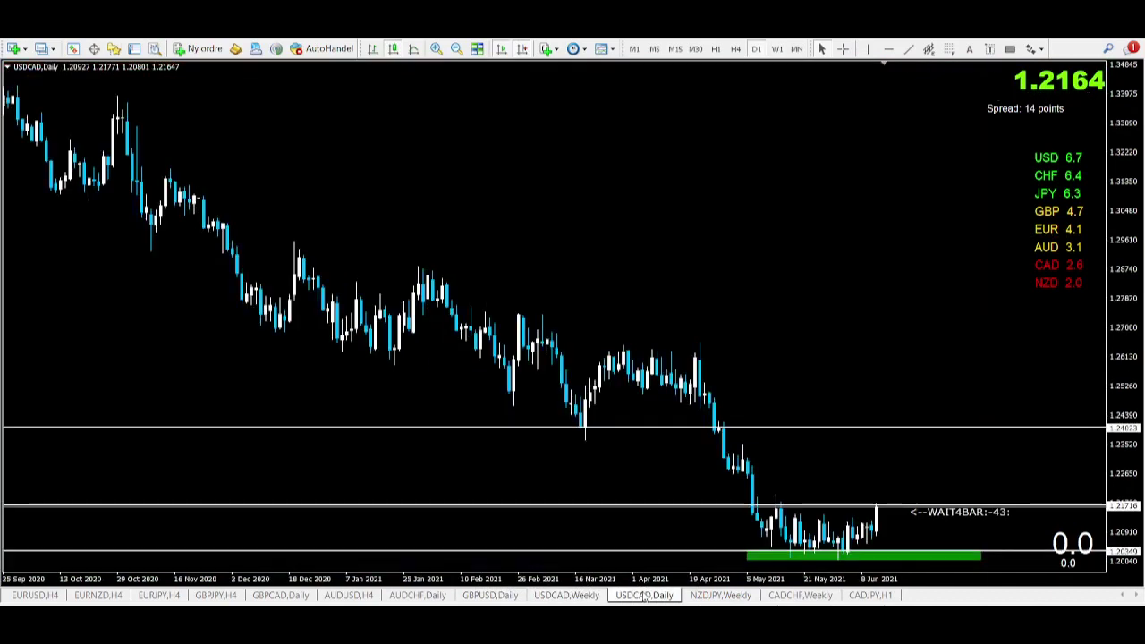
{"action": "left_click", "coordinate": [566, 595]}
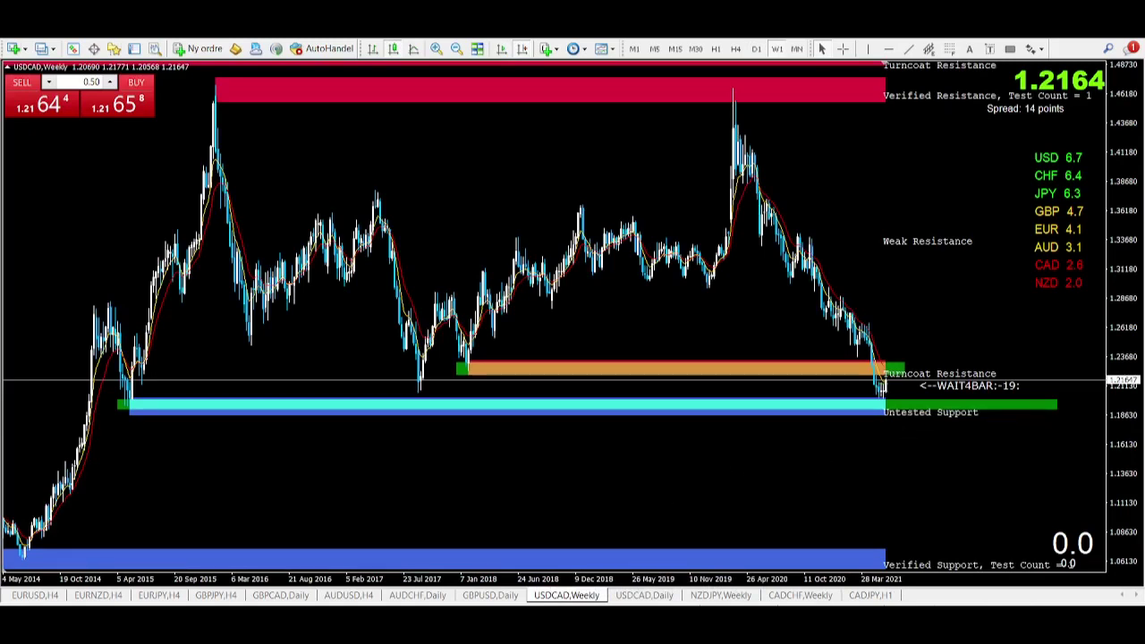
{"action": "left_click", "coordinate": [490, 595]}
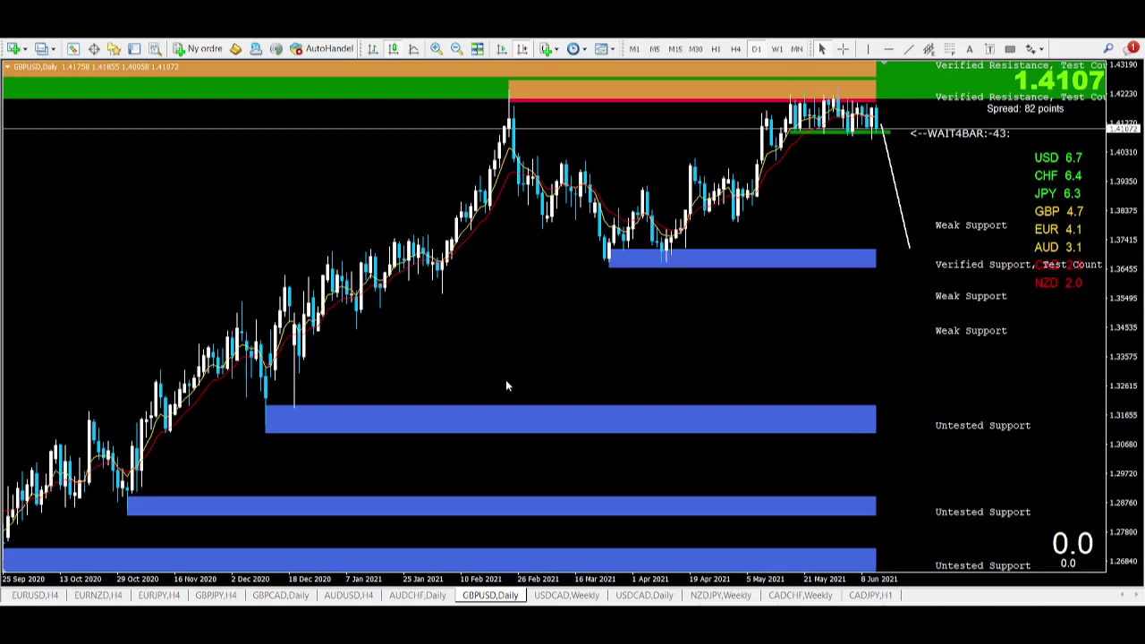
- Delete the white trend line from the GBPUSD daily chart and bring up EURUSD H4
{"action": "double_click", "coordinate": [909, 246]}
{"action": "key", "text": "Delete"}
{"action": "left_click", "coordinate": [32, 596]}
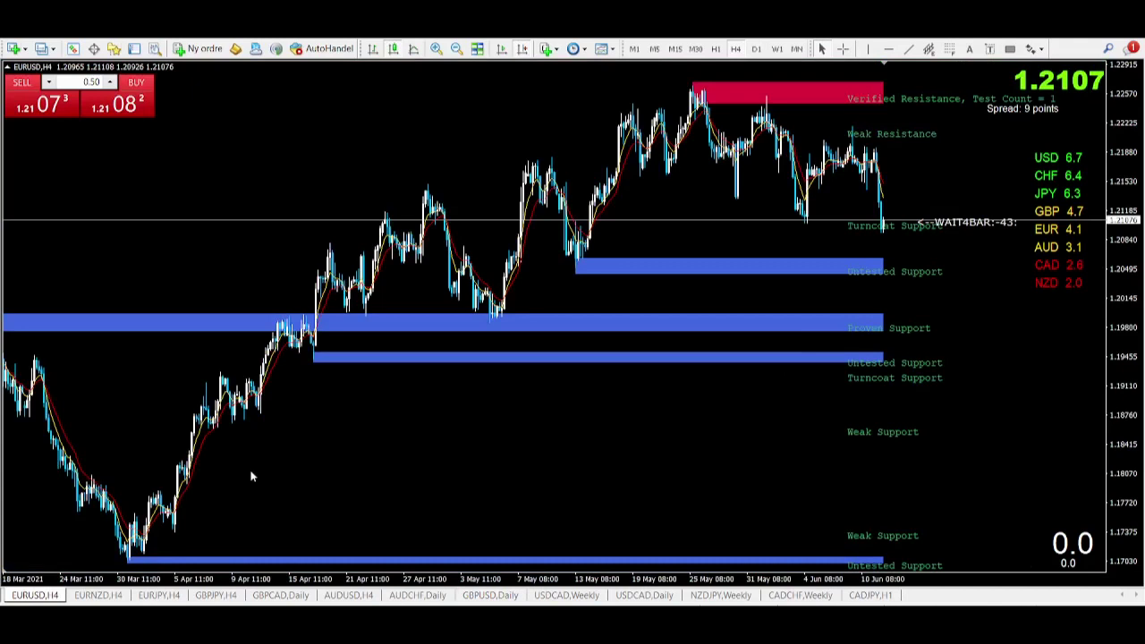